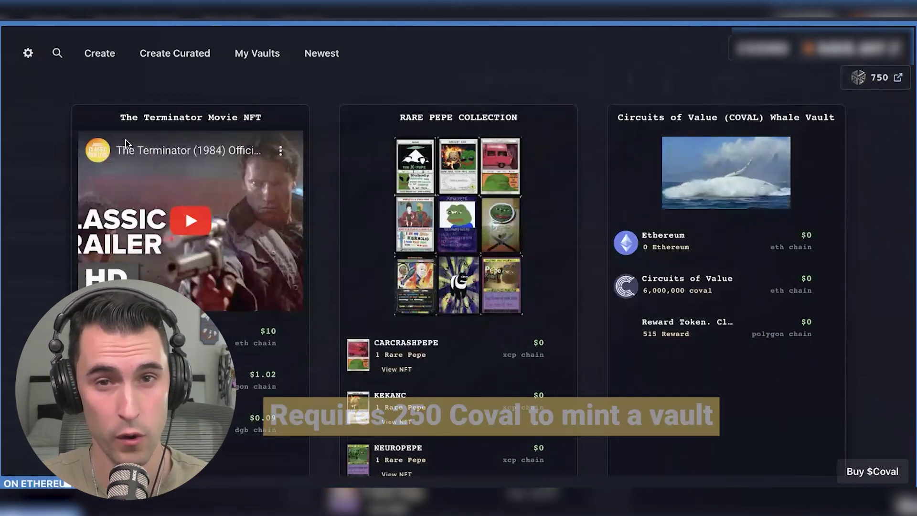
Start a new public vault and name it Punk Donut #220, copying the asset name from its Gamma page.
click(94, 56)
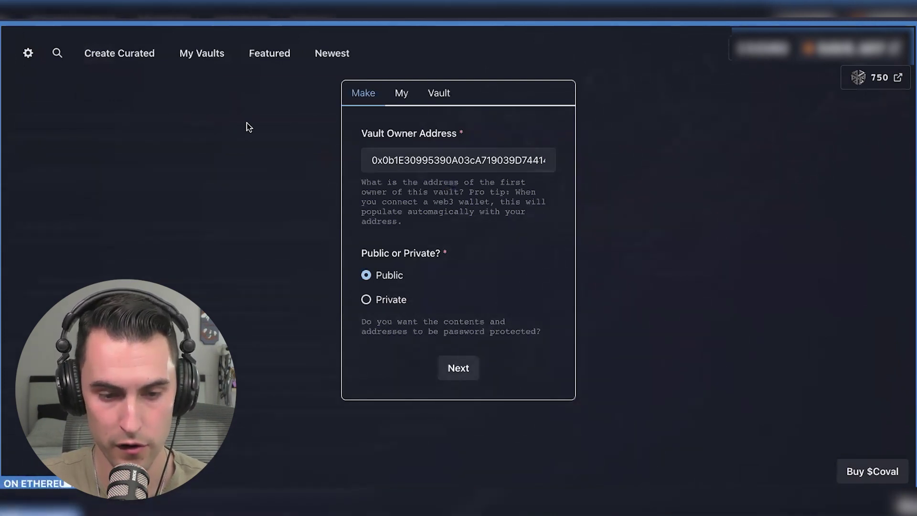
click(455, 366)
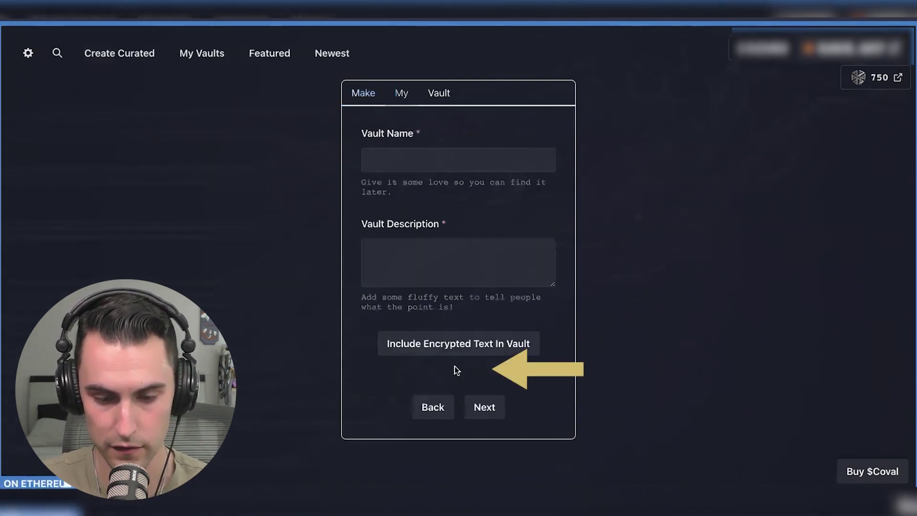
click(405, 163)
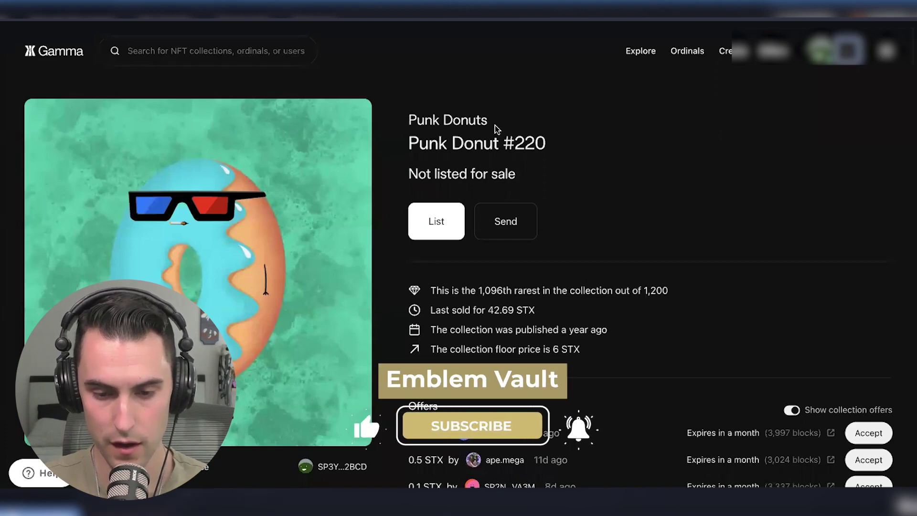
drag(548, 144, 407, 148)
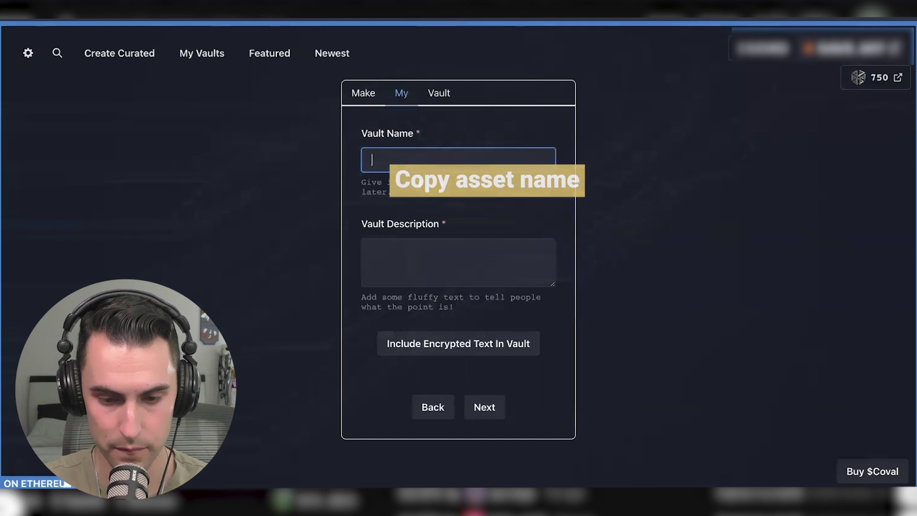
text(Punk Donut #220)
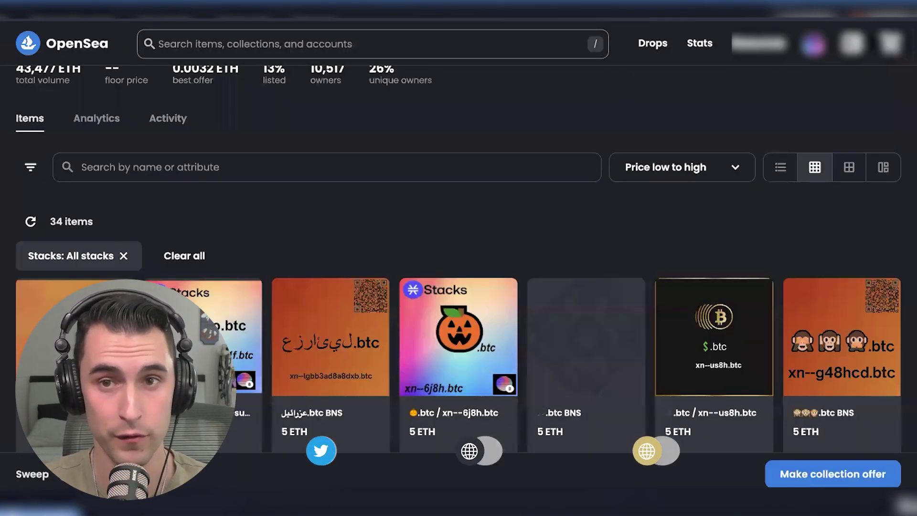
Browse the OpenSea vault collection filtered to Stacks: All stacks and examine the listed .btc items and their prices.
scroll(438, 172, up, 2)
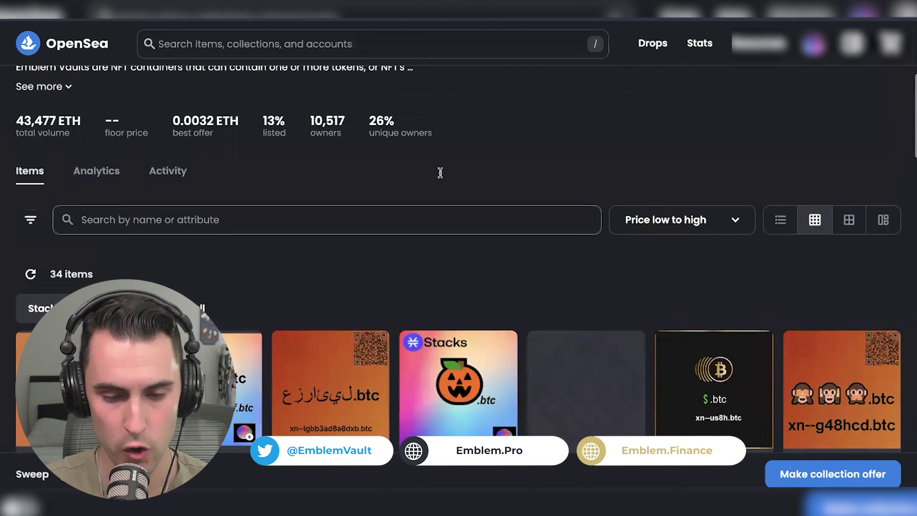
scroll(440, 172, down, 3)
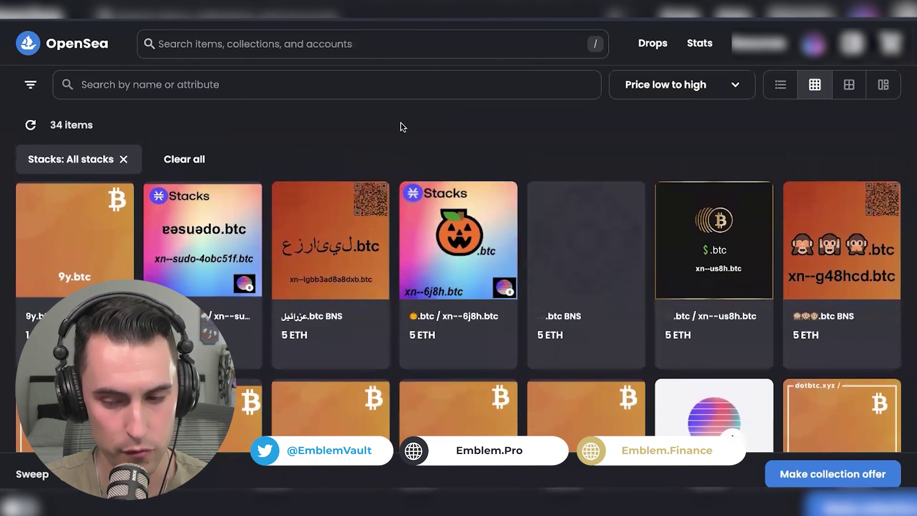
scroll(403, 127, down, 6)
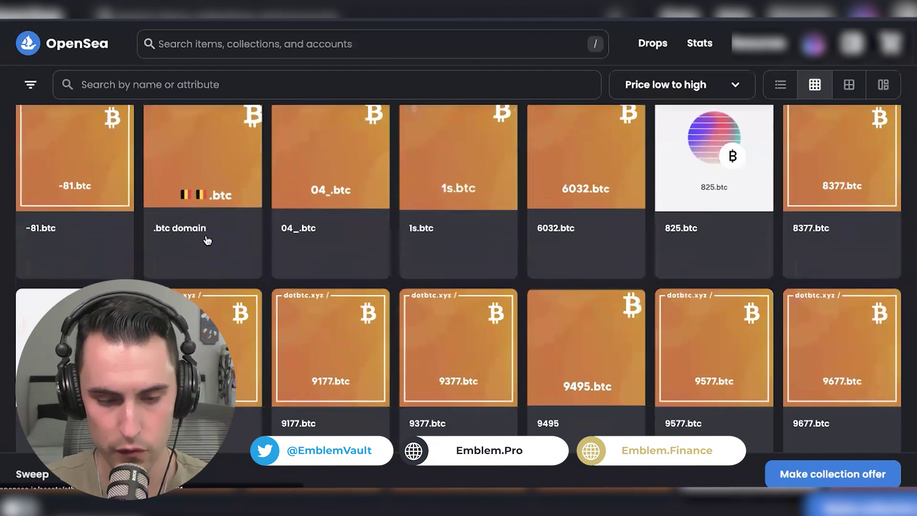
scroll(206, 239, down, 5)
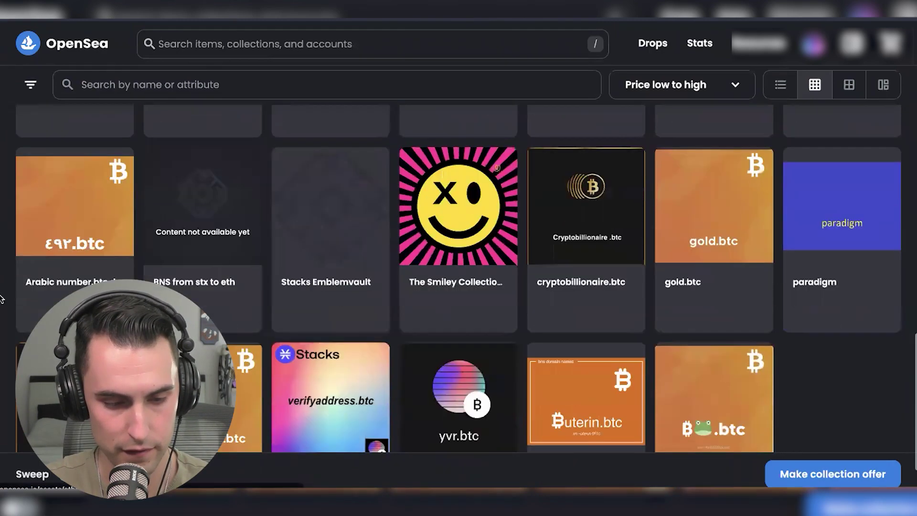
scroll(8, 305, up, 15)
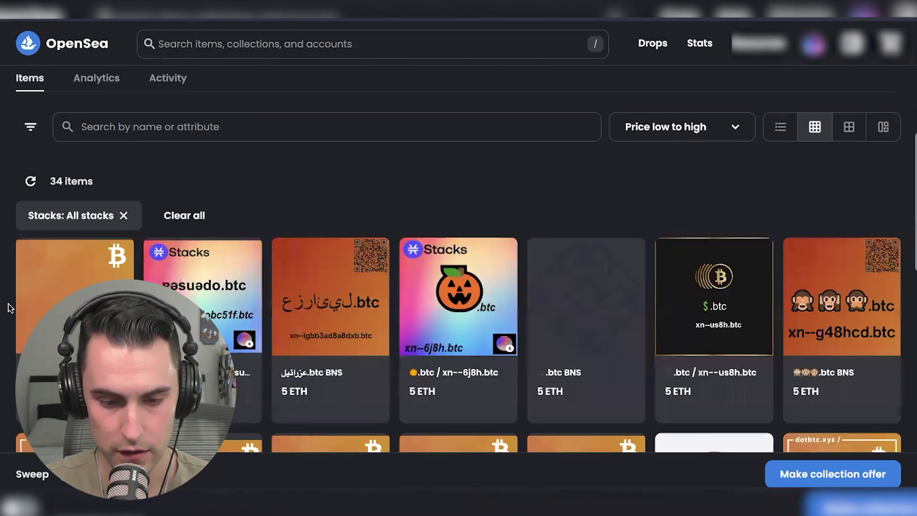
scroll(239, 302, down, 2)
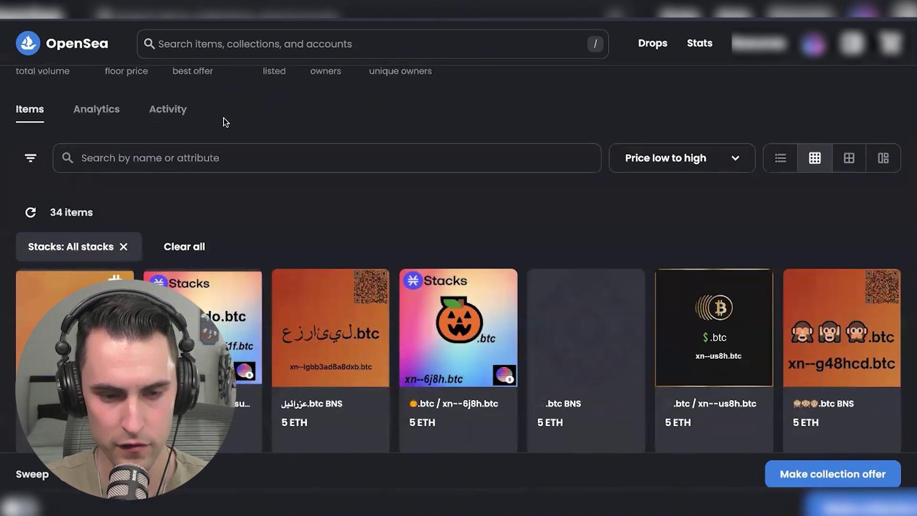
scroll(306, 129, down, 1)
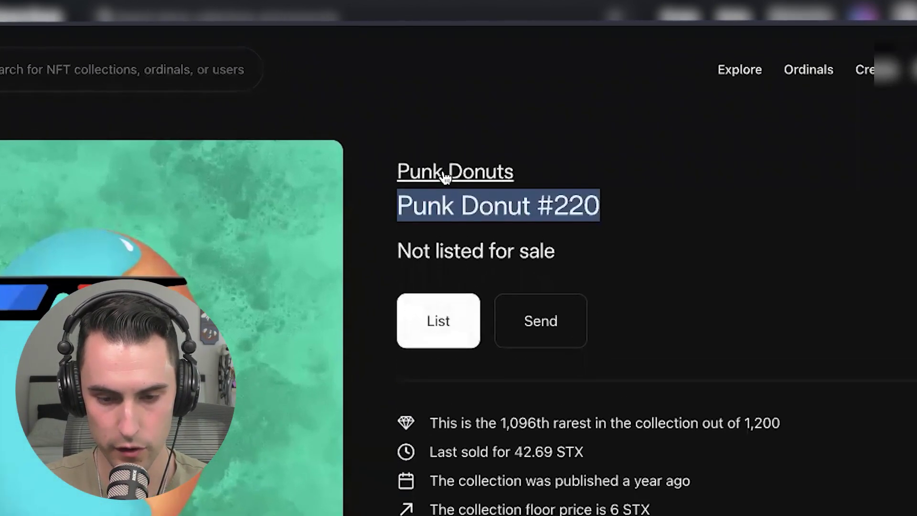
Copy the full Punk Donuts collection description from Gamma and paste it as the vault description.
right_click(444, 174)
click(461, 184)
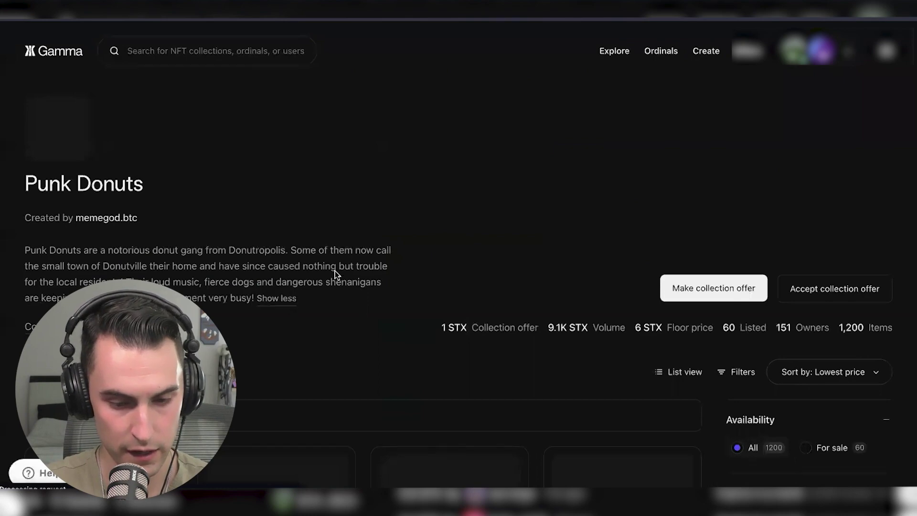
drag(253, 296, 26, 244)
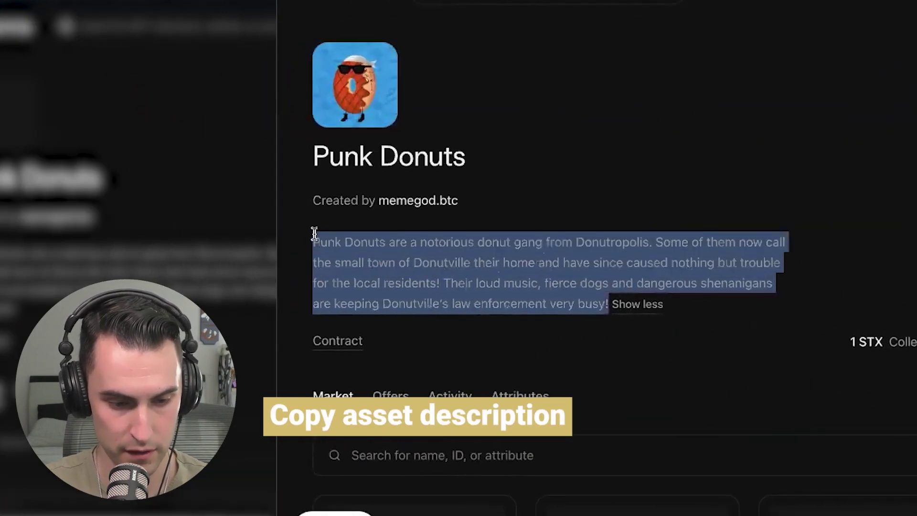
drag(314, 233, 311, 232)
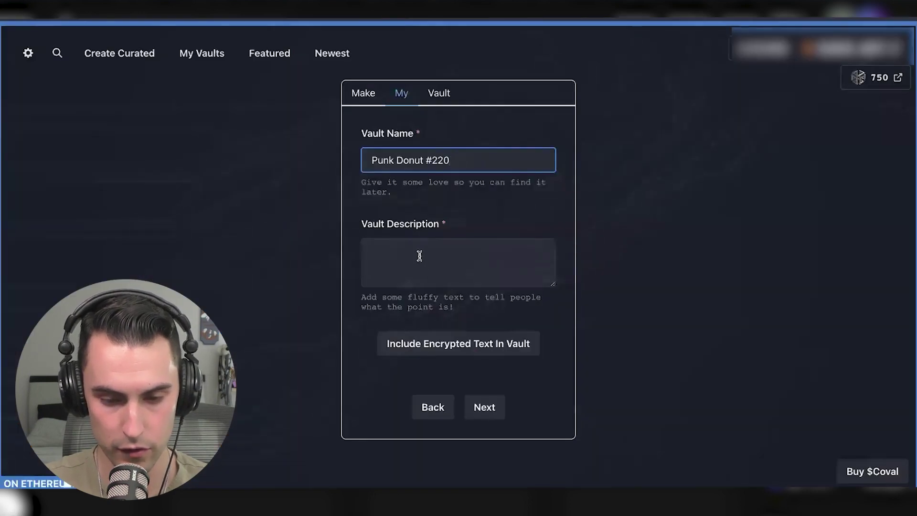
click(420, 256)
key(ctrl+v)
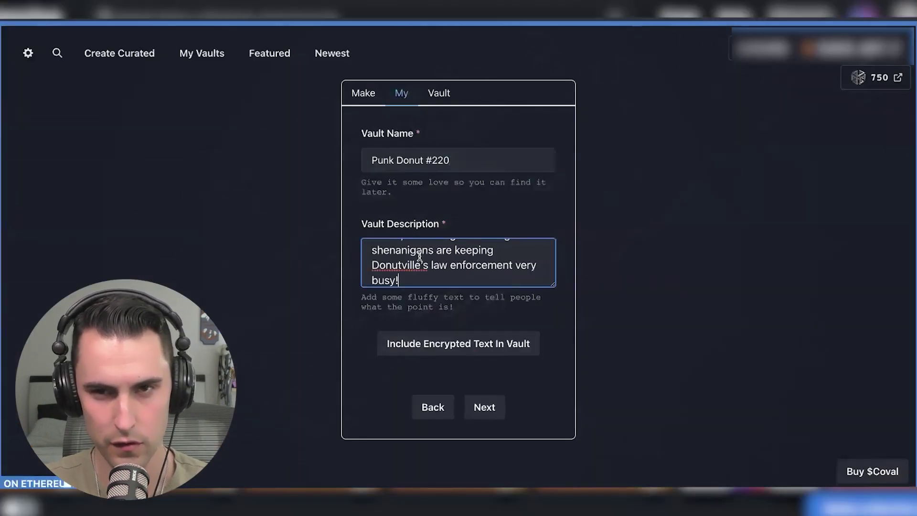
scroll(419, 266, down, 1)
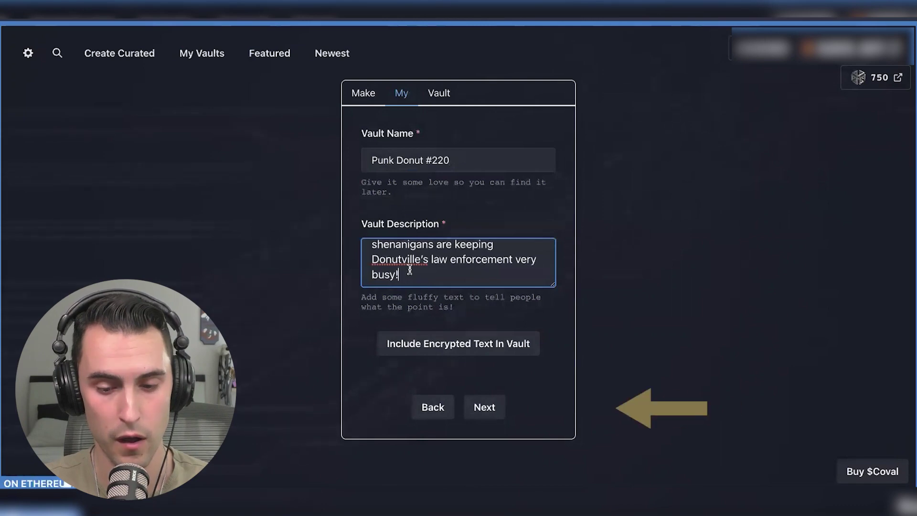
Upload the Punk Donut screenshot as the vault image with display type Image (upload), and create the vault.
click(484, 406)
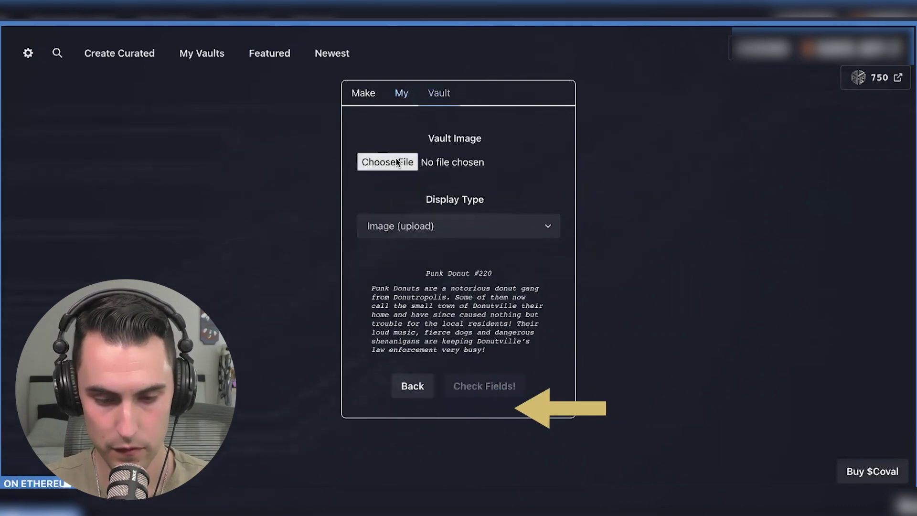
click(395, 162)
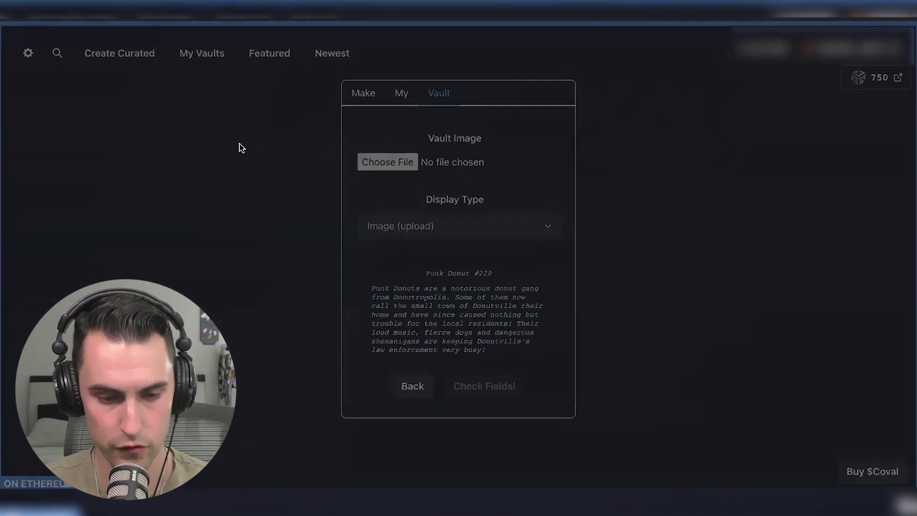
key(Return)
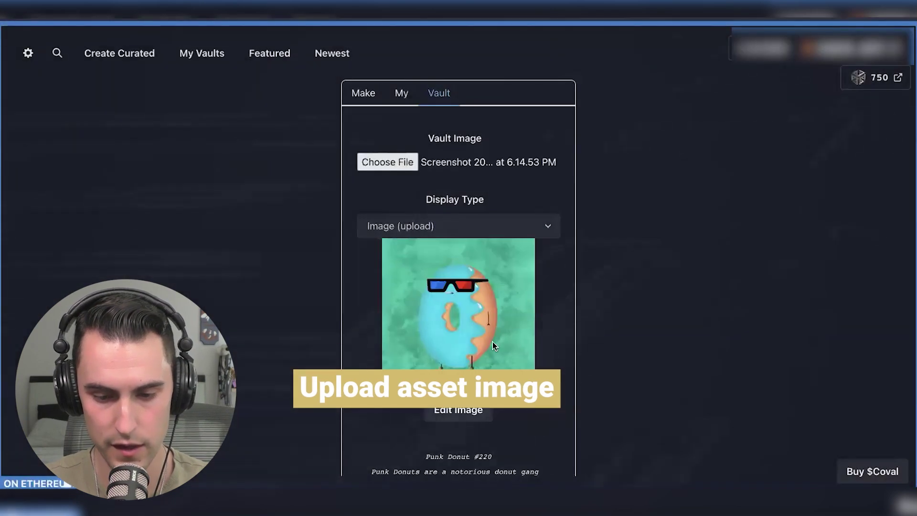
scroll(502, 348, down, 1)
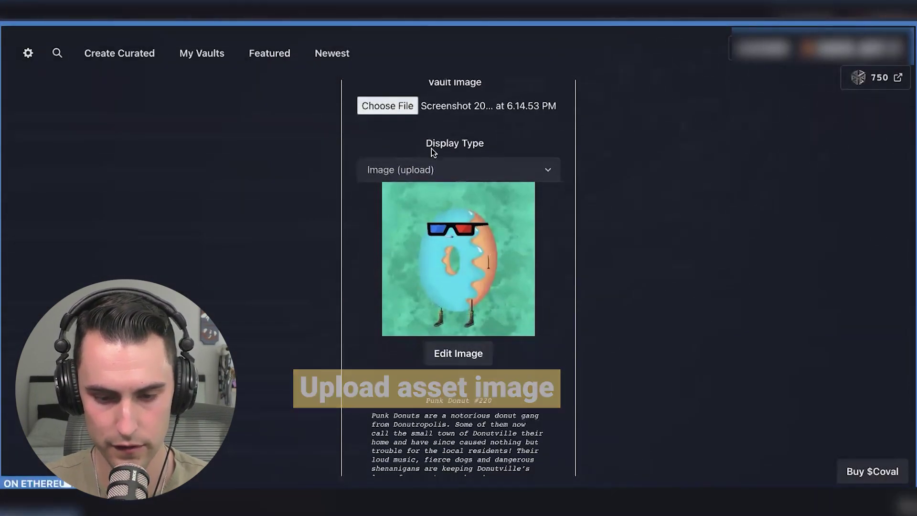
scroll(392, 300, down, 3)
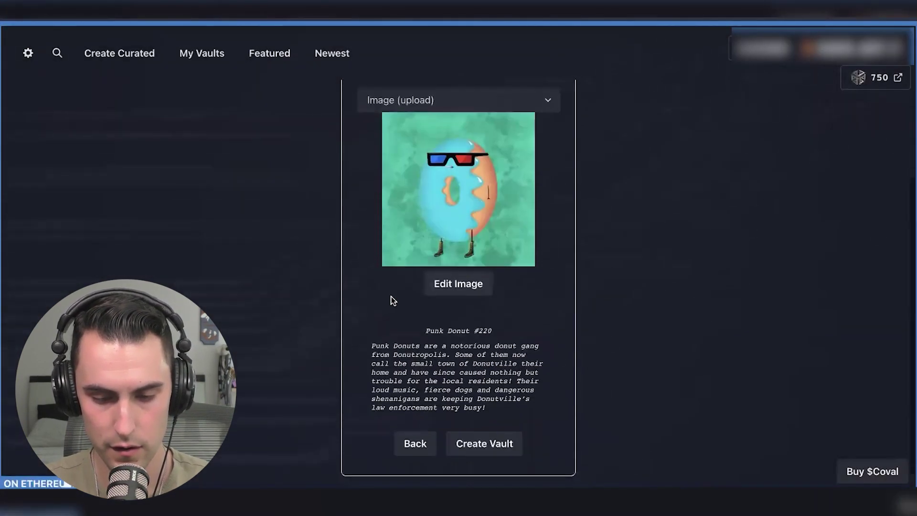
click(472, 445)
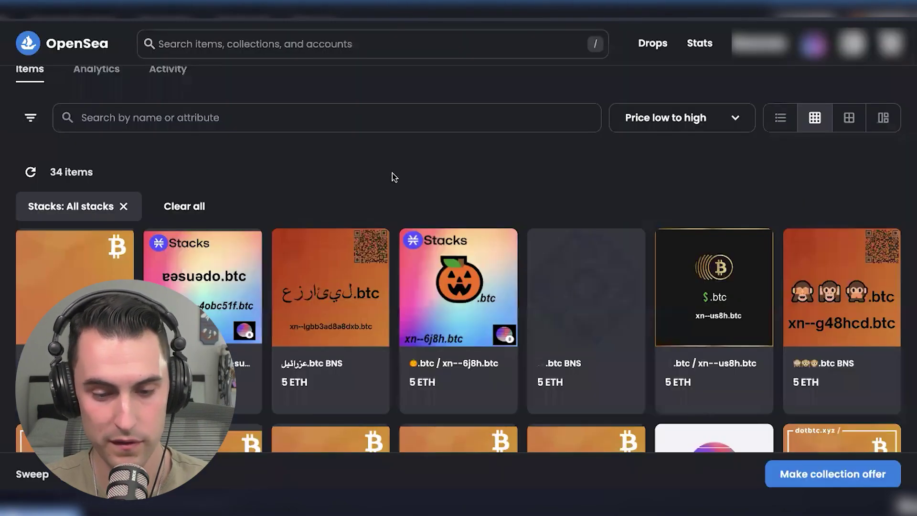
scroll(393, 176, down, 5)
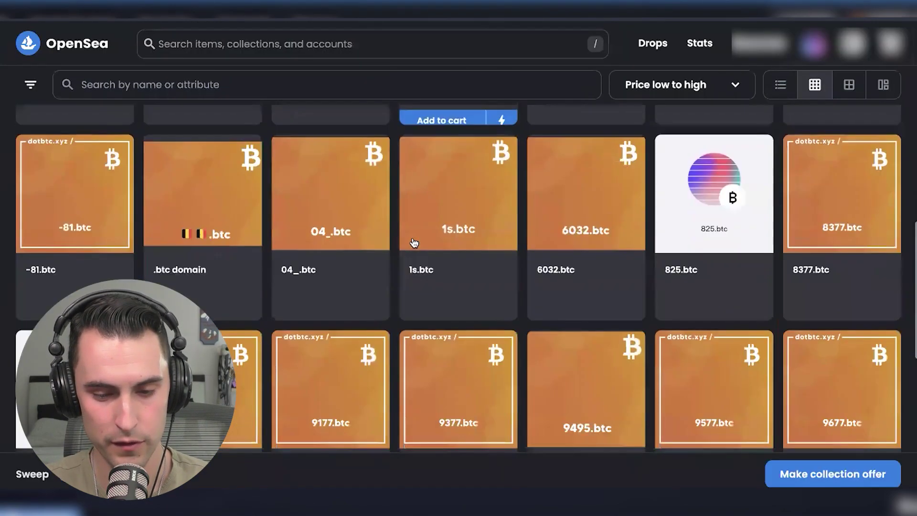
scroll(414, 242, up, 6)
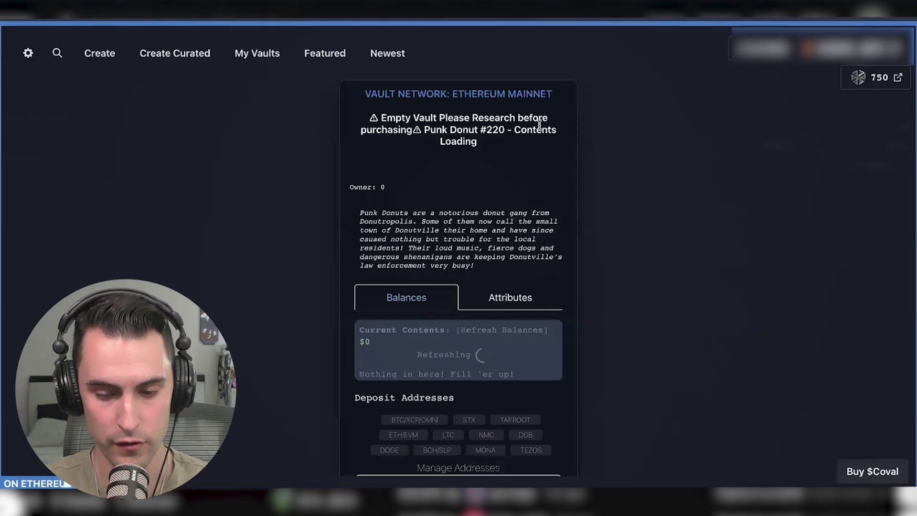
scroll(539, 124, down, 1)
scroll(539, 123, up, 1)
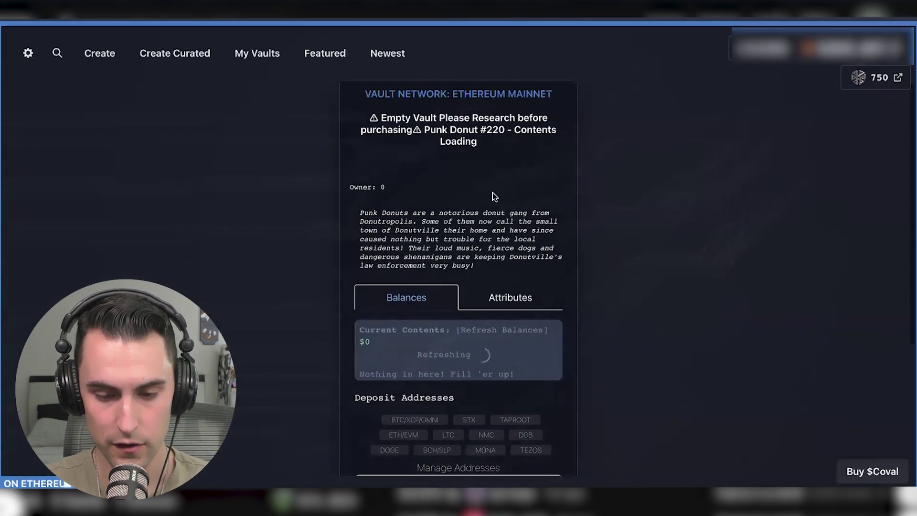
View the new vault's STX deposit address and close it again.
scroll(541, 272, down, 3)
click(467, 308)
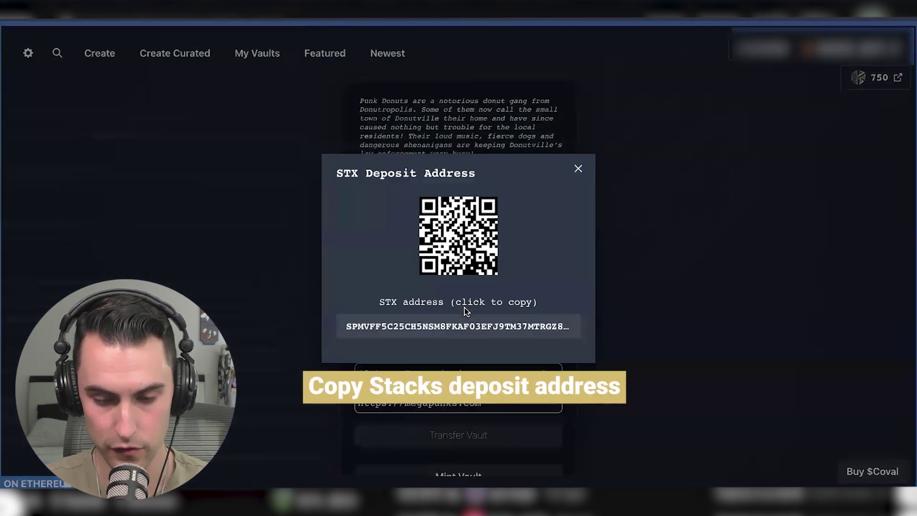
click(646, 232)
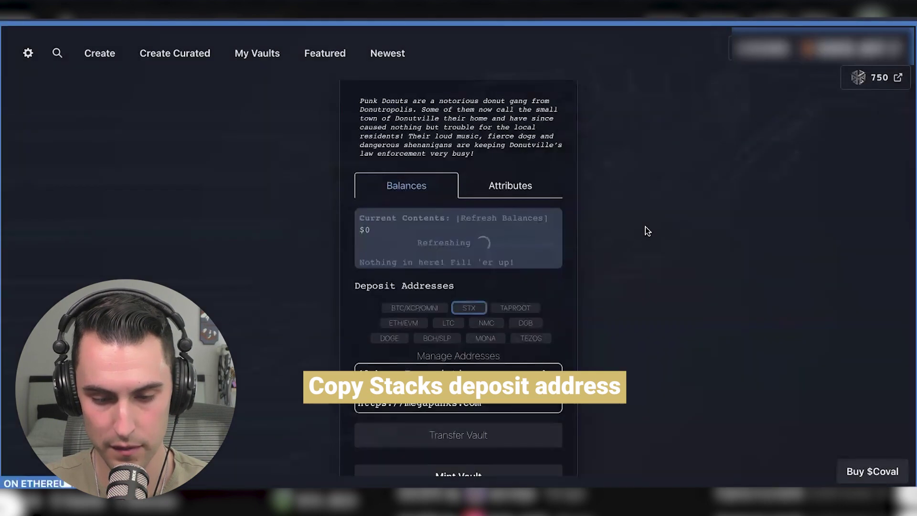
Mint the Punk Donut #220 vault.
scroll(646, 231, down, 2)
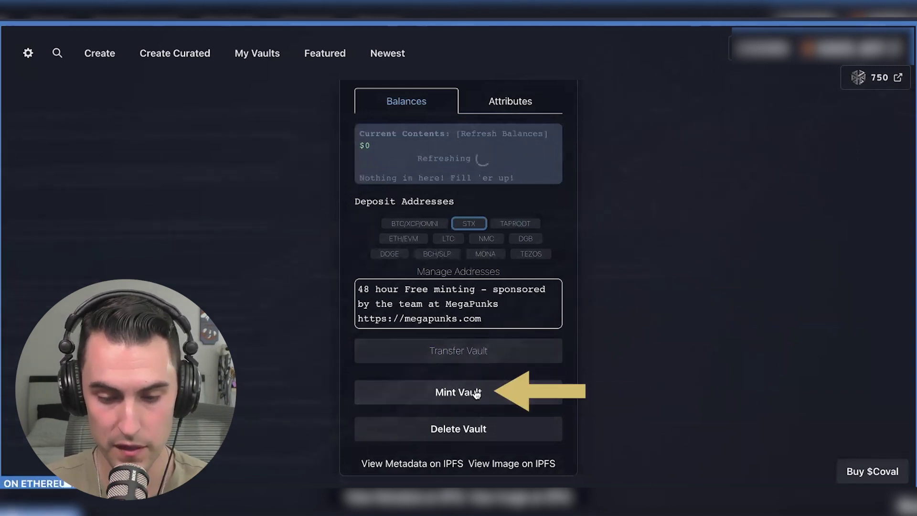
click(461, 393)
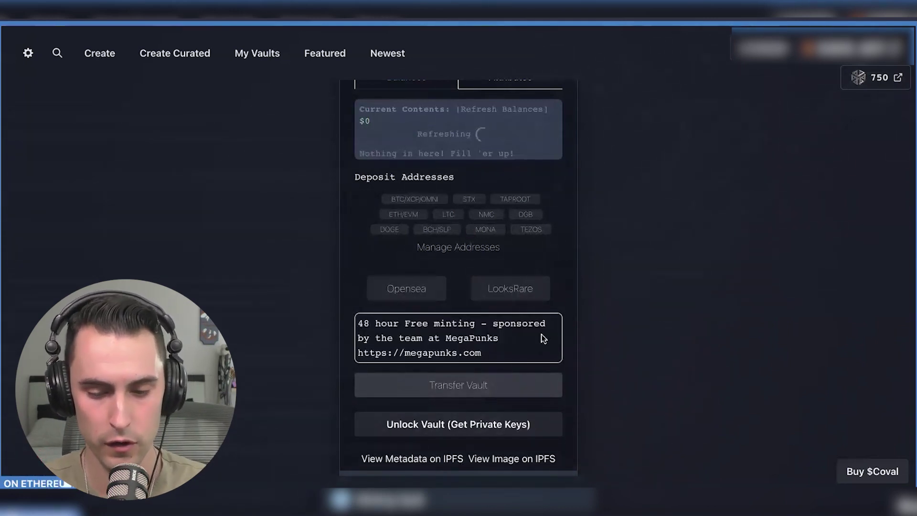
scroll(478, 249, down, 1)
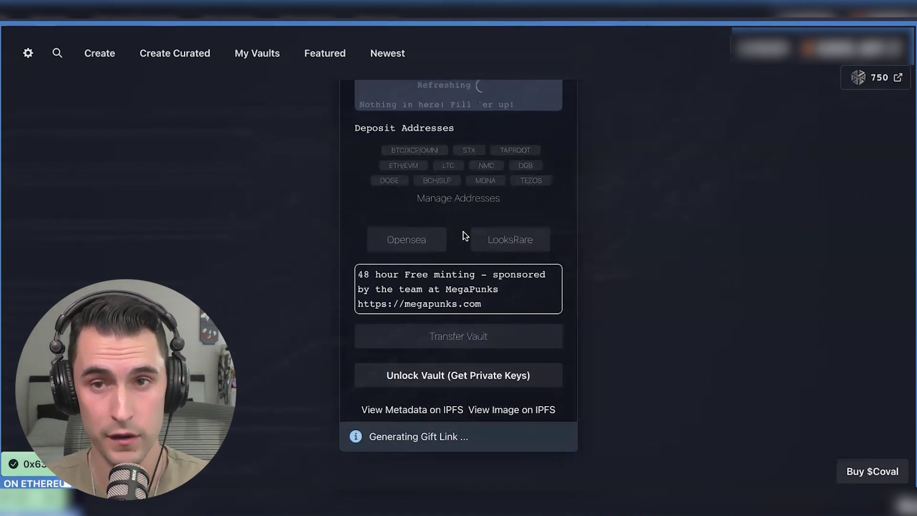
Copy the minted vault's STX deposit address.
scroll(635, 262, up, 1)
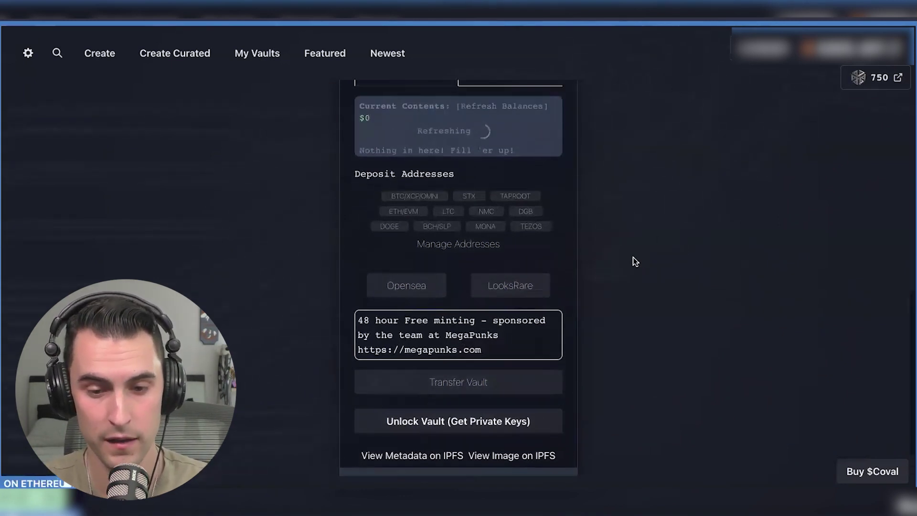
scroll(594, 233, up, 2)
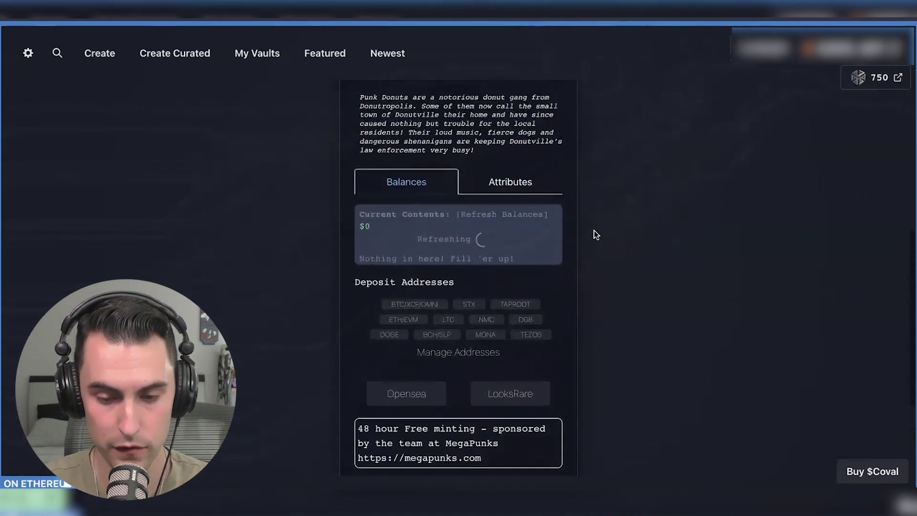
scroll(597, 234, up, 1)
click(469, 370)
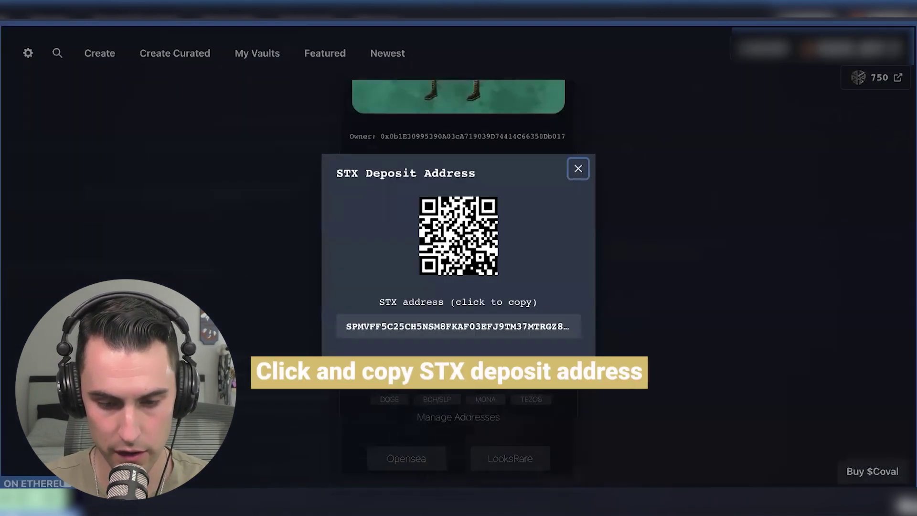
click(439, 330)
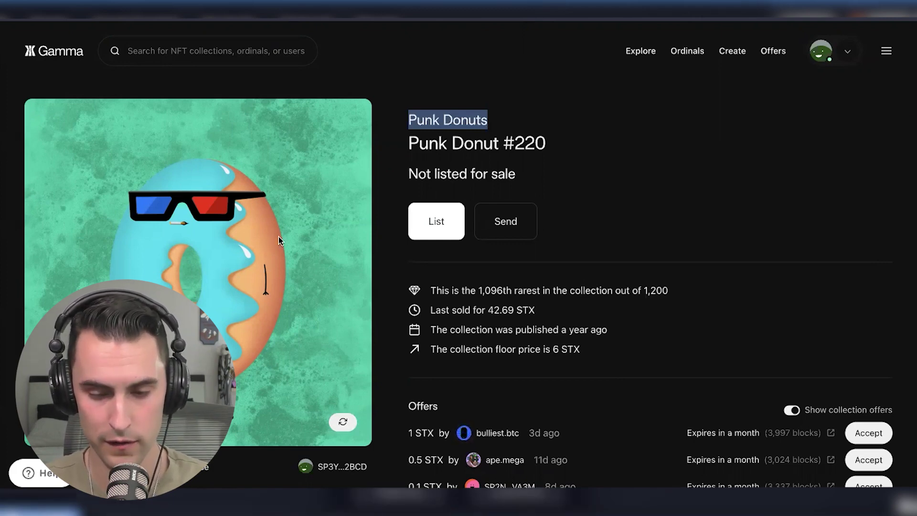
Send Punk Donut #220 on Gamma to the copied STX deposit address and start the transfer.
click(511, 225)
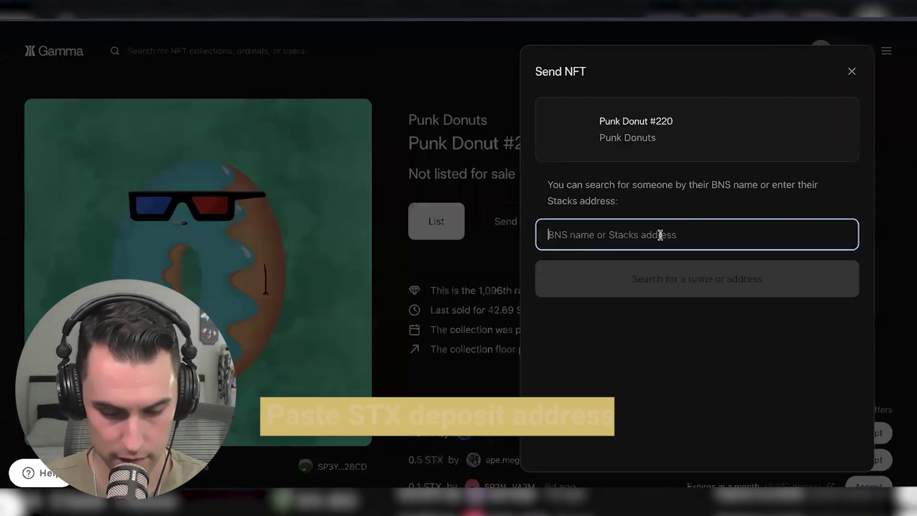
key(ctrl+v)
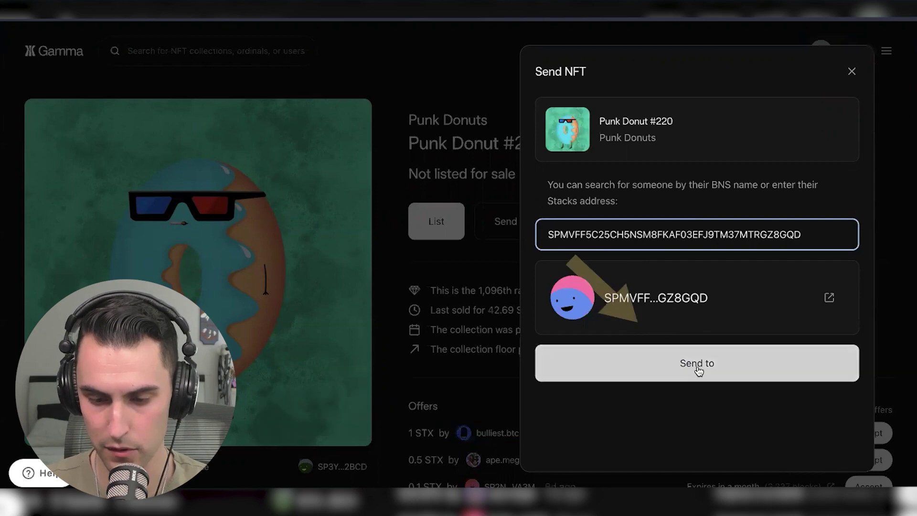
click(698, 365)
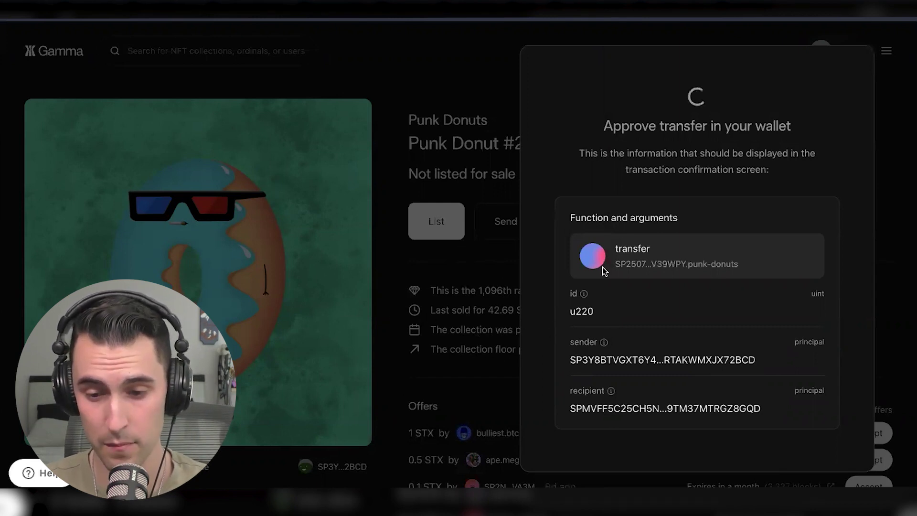
Switch back to Emblem Vault, close the STX deposit address, and check the vault's refreshed balances.
click(533, 34)
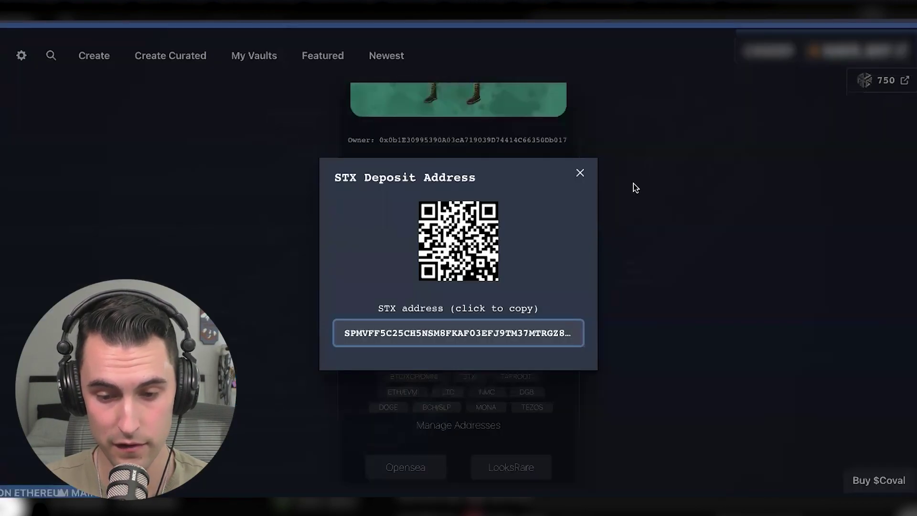
click(580, 173)
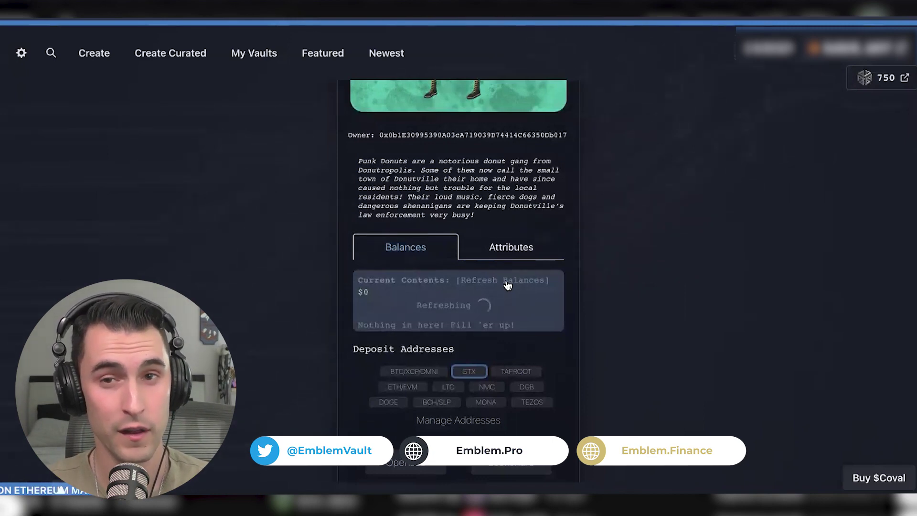
scroll(687, 213, down, 3)
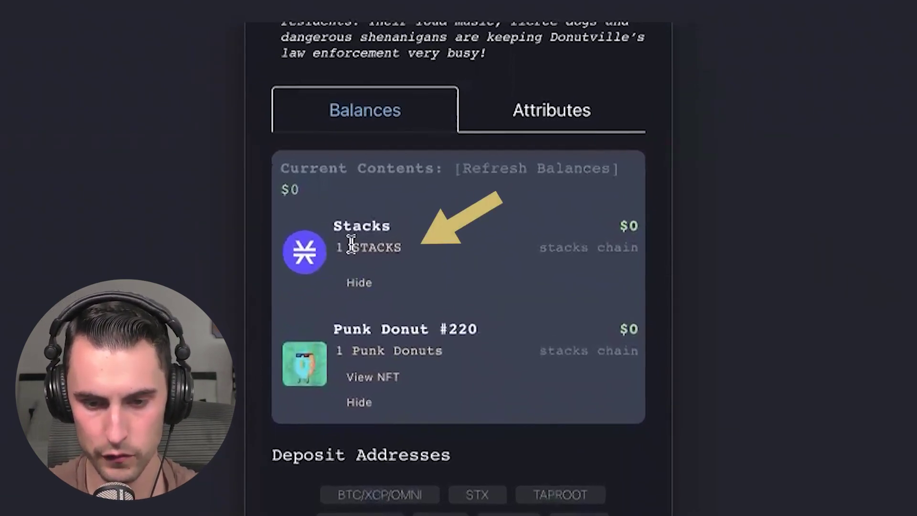
View the deposited Punk Donut #220 NFT from the vault's balances on Gamma and close its page again.
drag(338, 352, 464, 351)
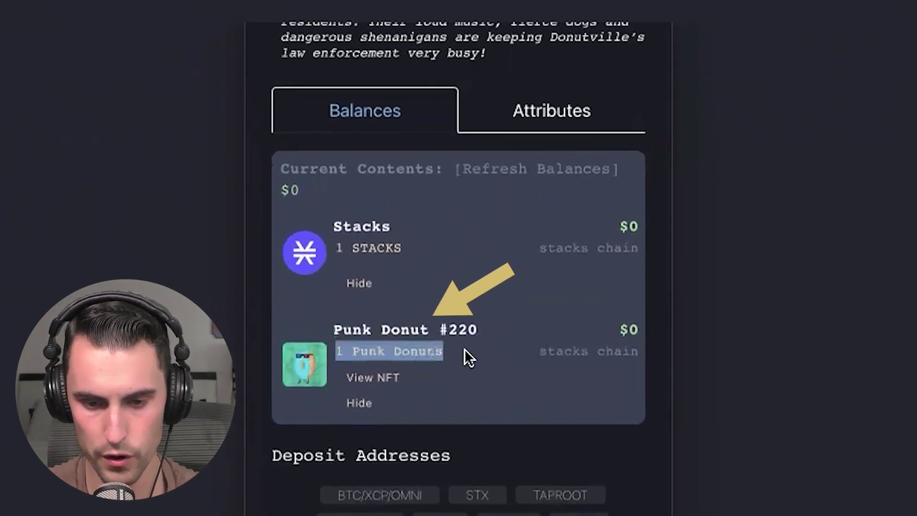
click(378, 378)
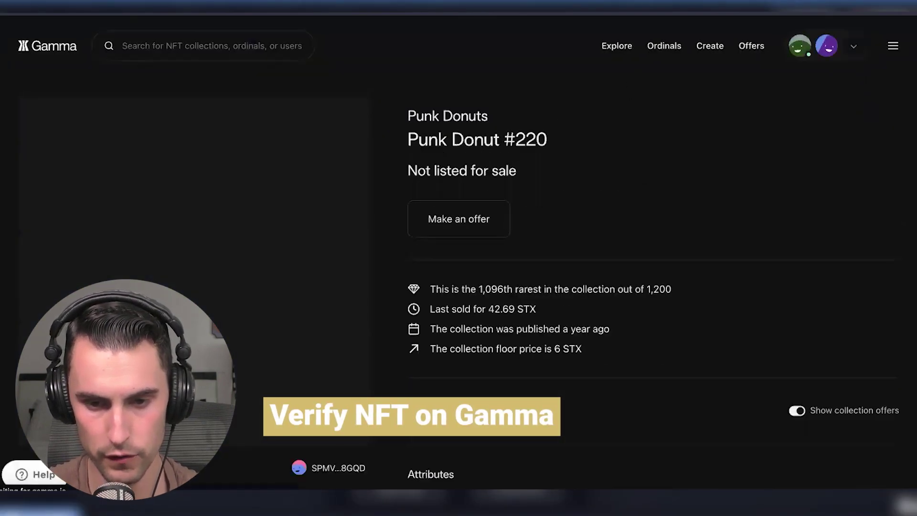
key(ctrl+w)
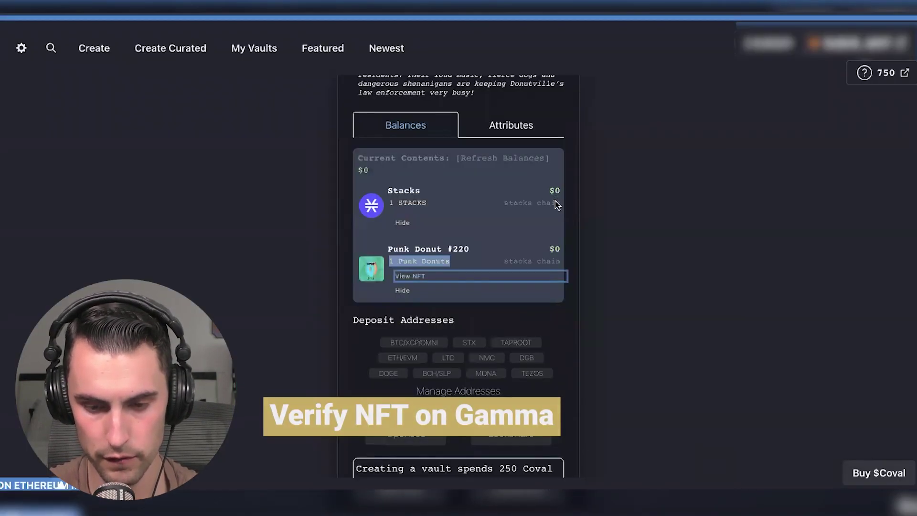
View the minted vault on the LooksRare and OpenSea marketplaces.
scroll(556, 203, down, 3)
click(507, 308)
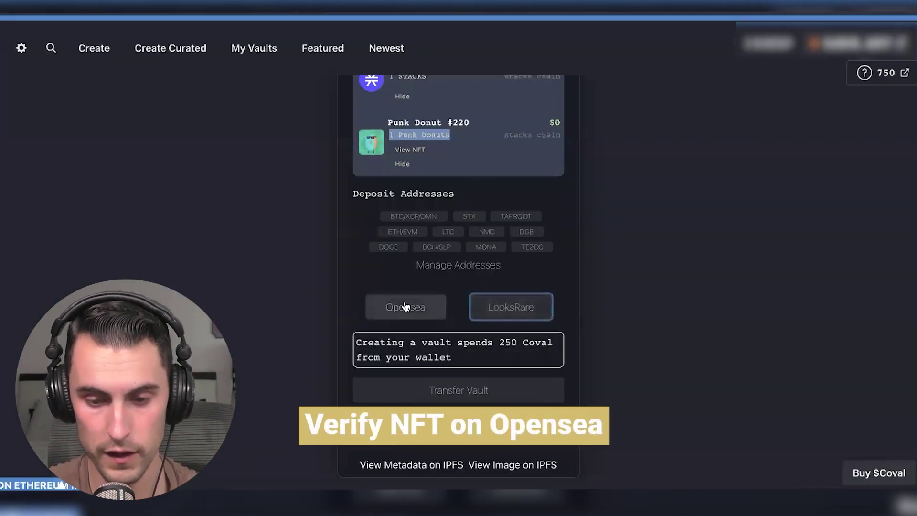
click(403, 307)
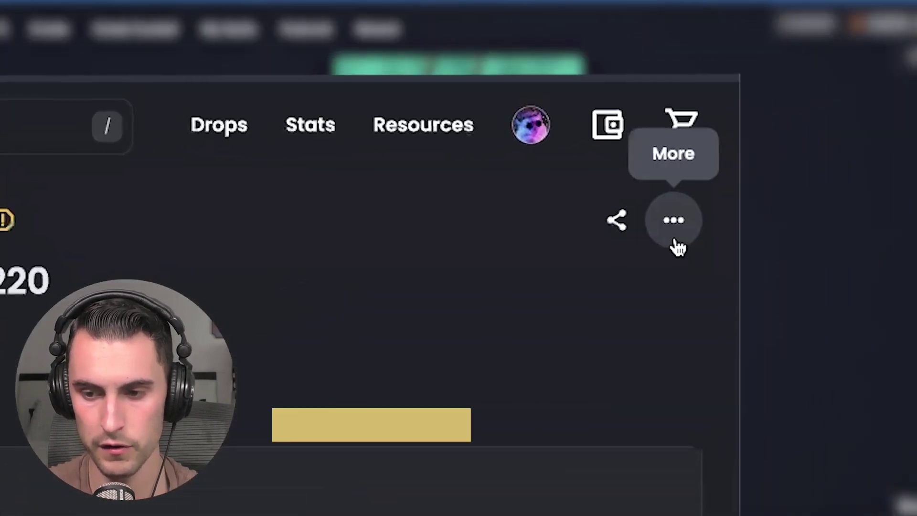
Open the additional options for the Punk Donut #220 item on OpenSea, and return to the vault's overview in Emblem Vault.
click(674, 221)
click(277, 307)
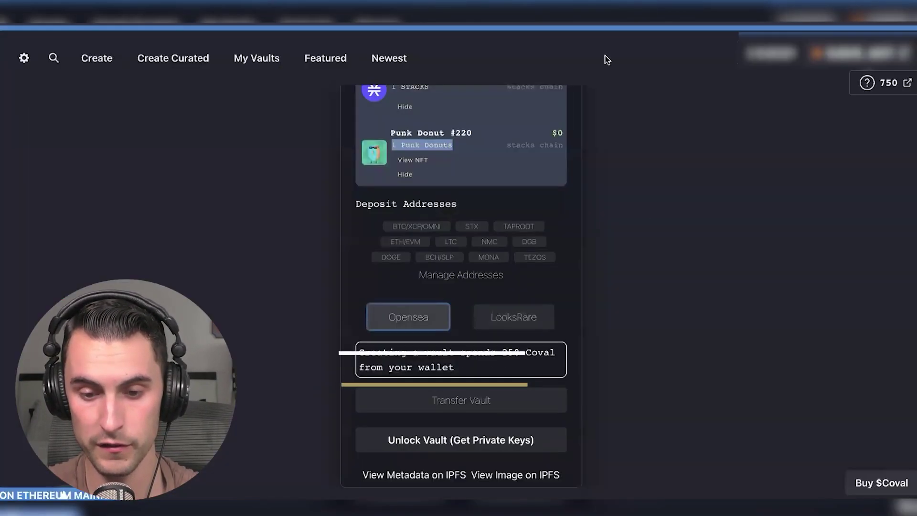
scroll(651, 235, up, 10)
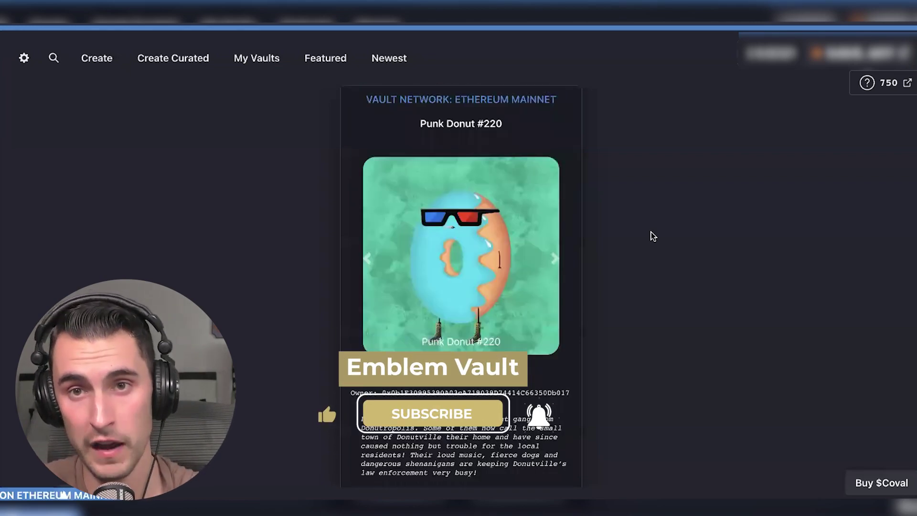